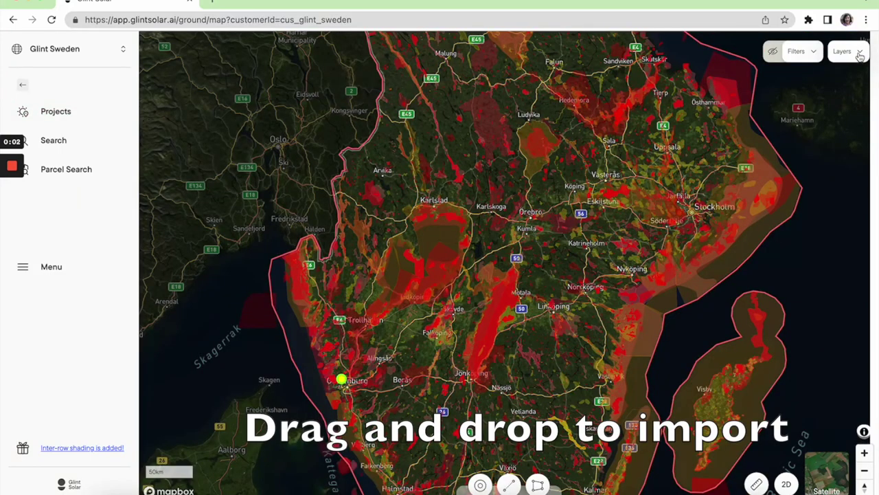
# Import Client data.kml as a new map layer through the Layers import drop zone
pyautogui.click(860, 56)
pyautogui.click(828, 78)
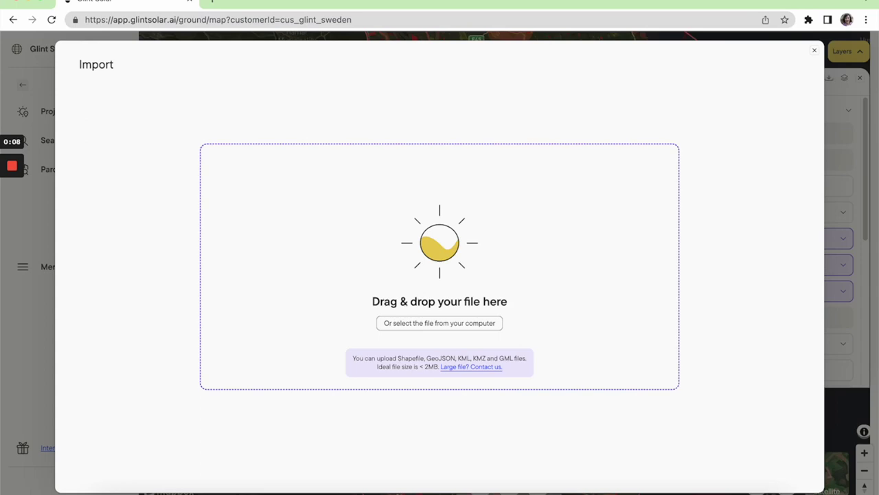
pyautogui.moveTo(698, 325); pyautogui.dragTo(503, 211)
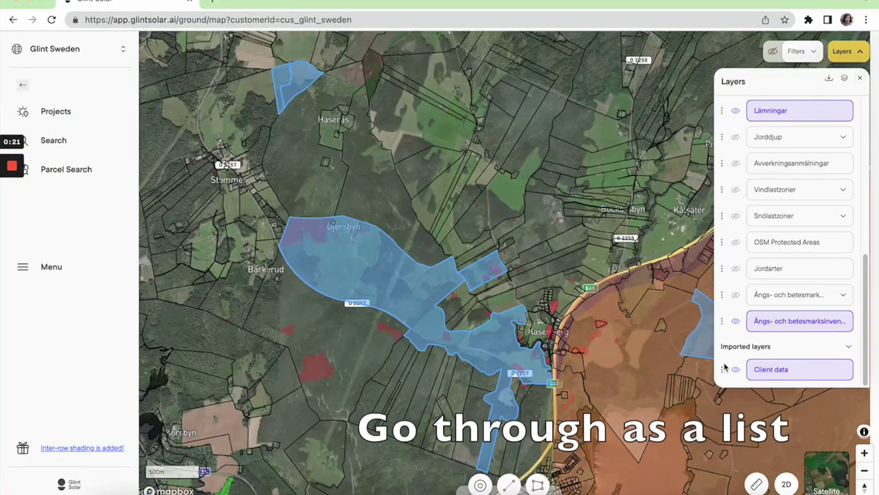
# List the Client data parcels and view ÅMÅL MO STOM 1:11, 1:13, then KASENBERG 2:1
pyautogui.click(722, 370)
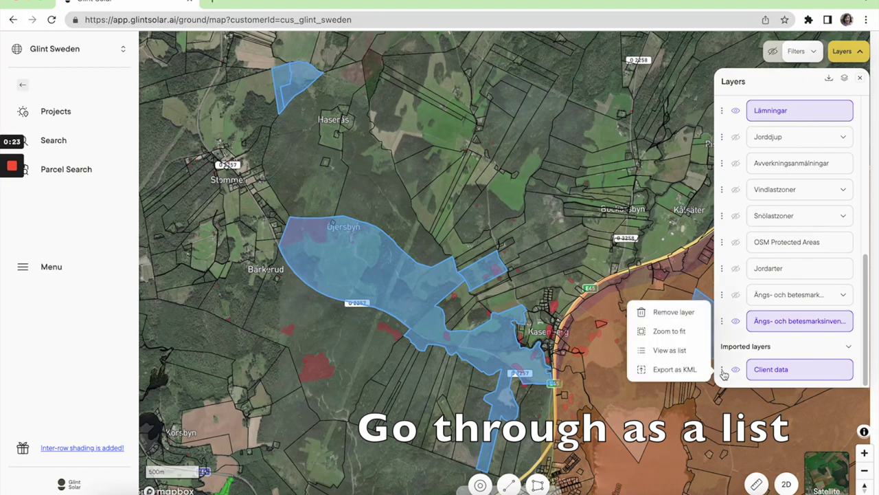
pyautogui.click(670, 351)
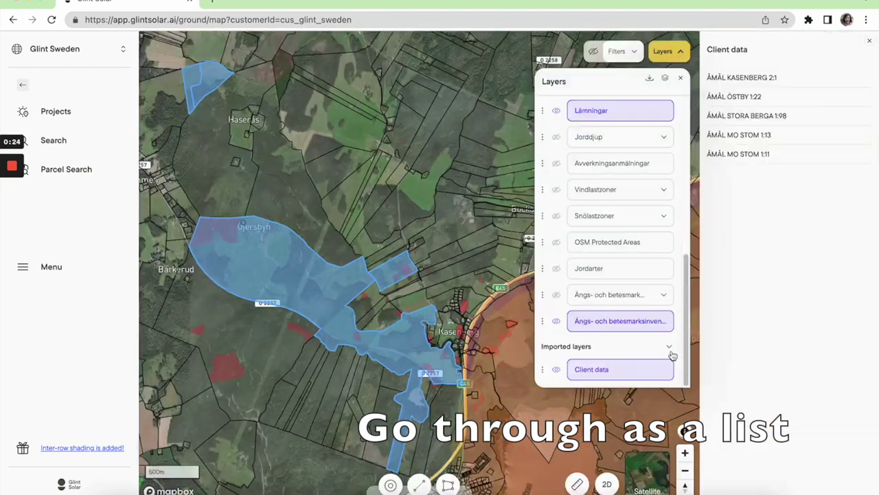
pyautogui.click(761, 155)
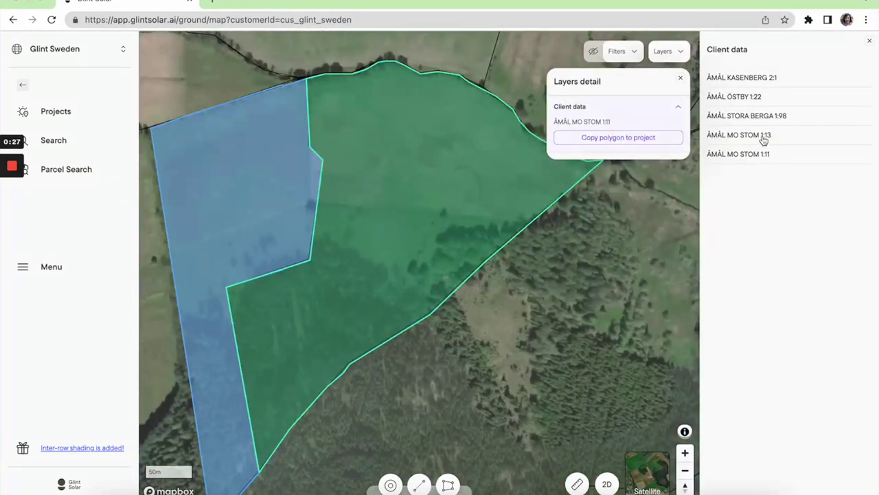
pyautogui.click(764, 137)
pyautogui.click(765, 80)
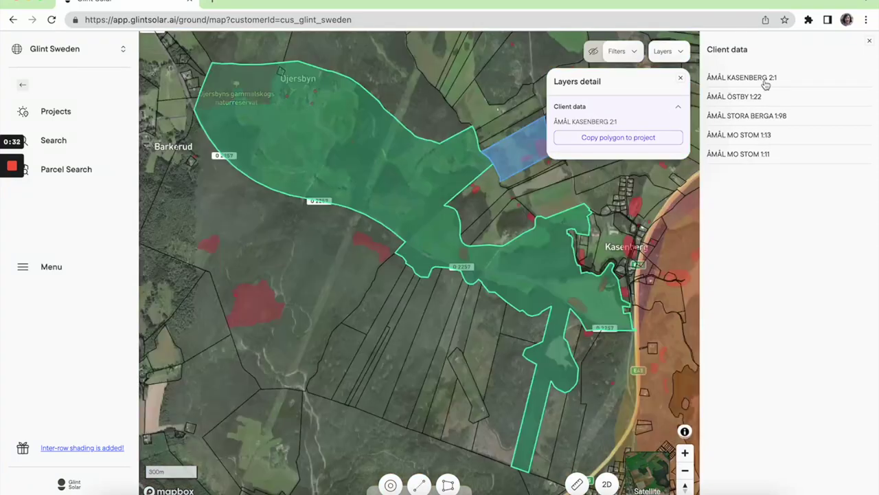
pyautogui.click(869, 41)
pyautogui.click(863, 81)
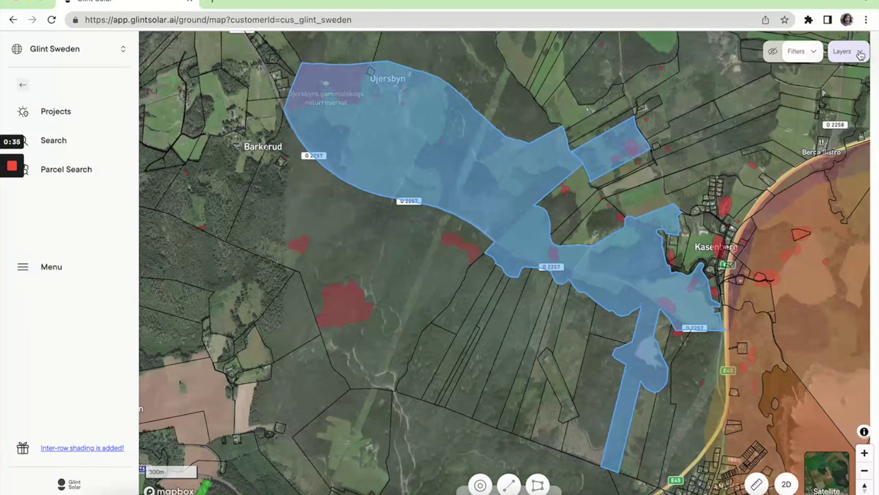
# Turn on the Grid and Grödkoder layers and zoom the map in on the client area
pyautogui.click(859, 52)
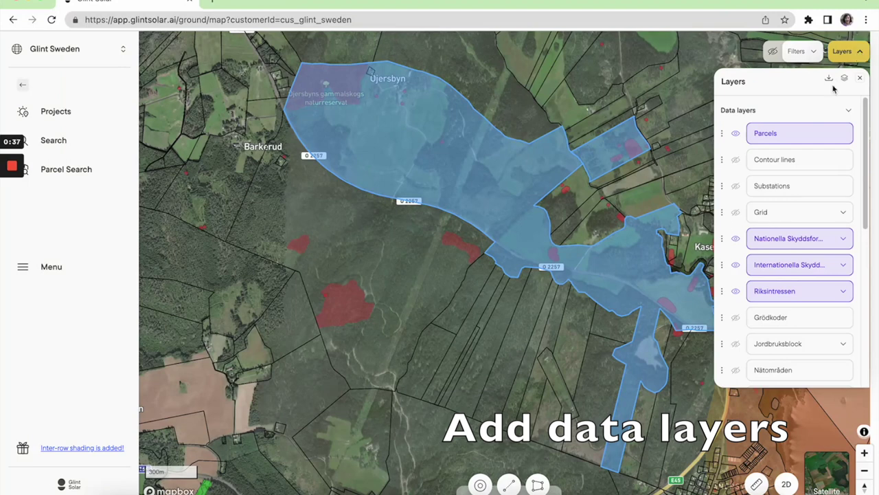
pyautogui.click(736, 213)
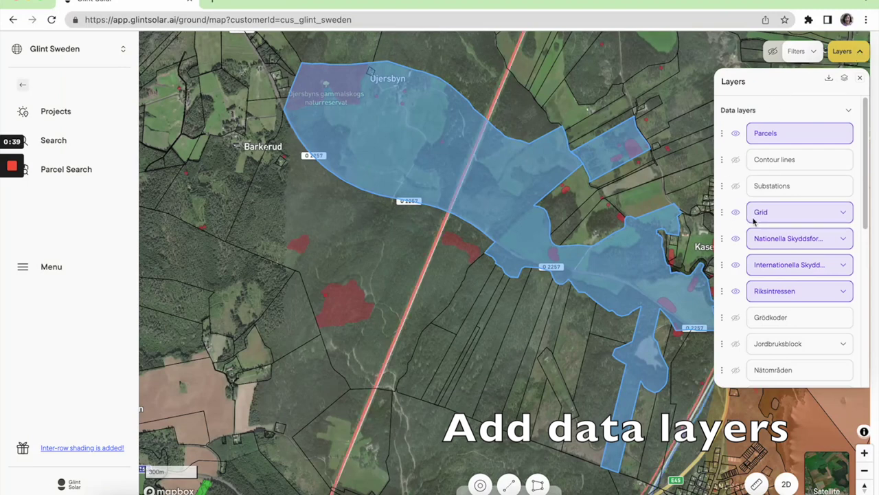
pyautogui.scroll(-2, 754, 221)
pyautogui.click(736, 235)
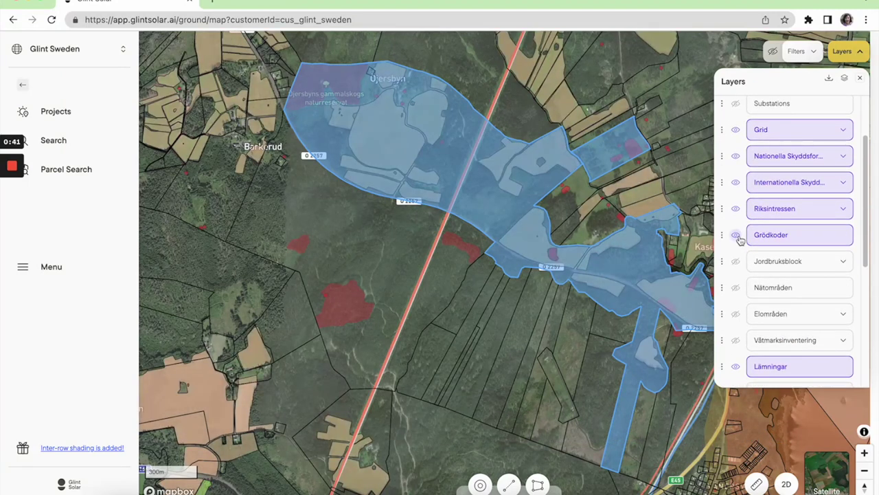
pyautogui.click(859, 81)
pyautogui.moveTo(474, 145); pyautogui.dragTo(464, 179)
pyautogui.scroll(2, 464, 179)
pyautogui.scroll(3, 464, 178)
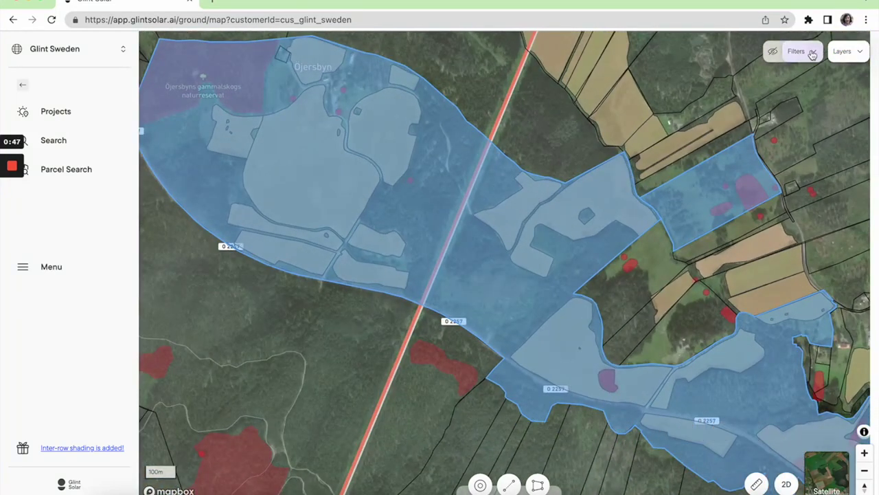
# Overlay the Steepness filter and select the ÅMÅL KASENBERG 2:1 polygon
pyautogui.click(773, 51)
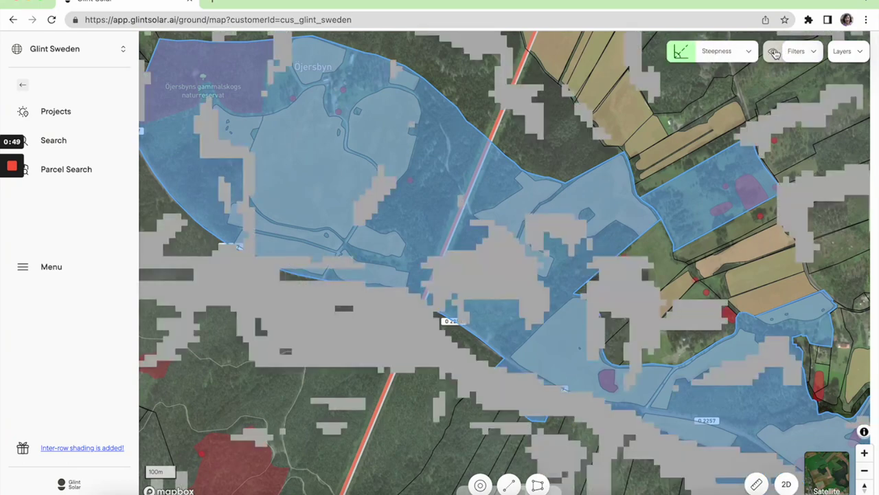
pyautogui.scroll(-3, 555, 143)
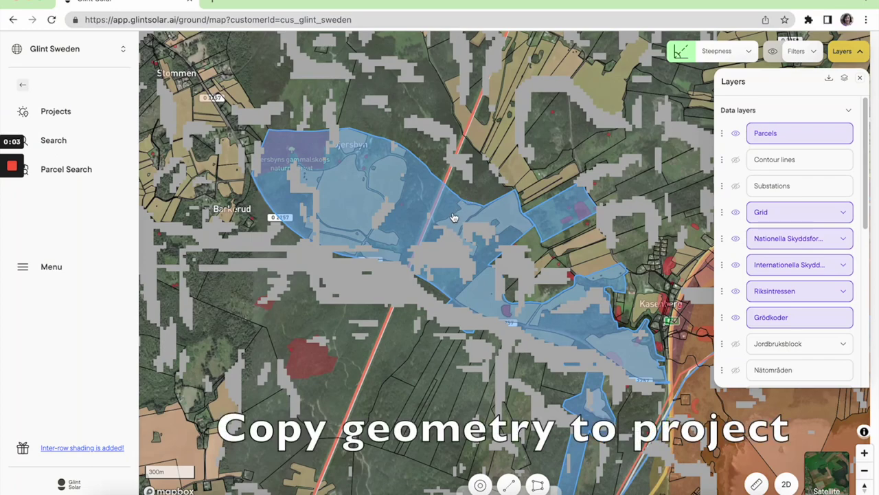
pyautogui.click(453, 218)
# Copy the polygon into a new project named Åmål client
pyautogui.click(760, 145)
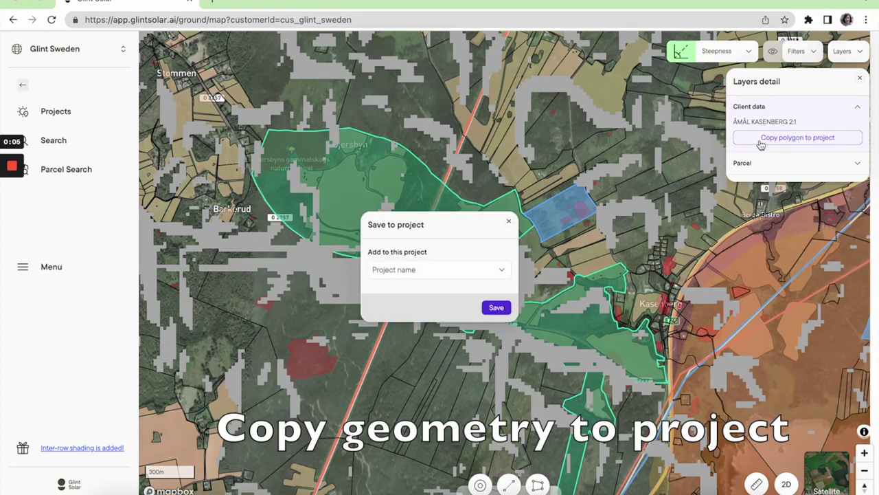
pyautogui.click(495, 275)
pyautogui.click(414, 289)
pyautogui.click(414, 286)
pyautogui.write('ÅMÅL KASENBERG 2:1')
pyautogui.click(494, 320)
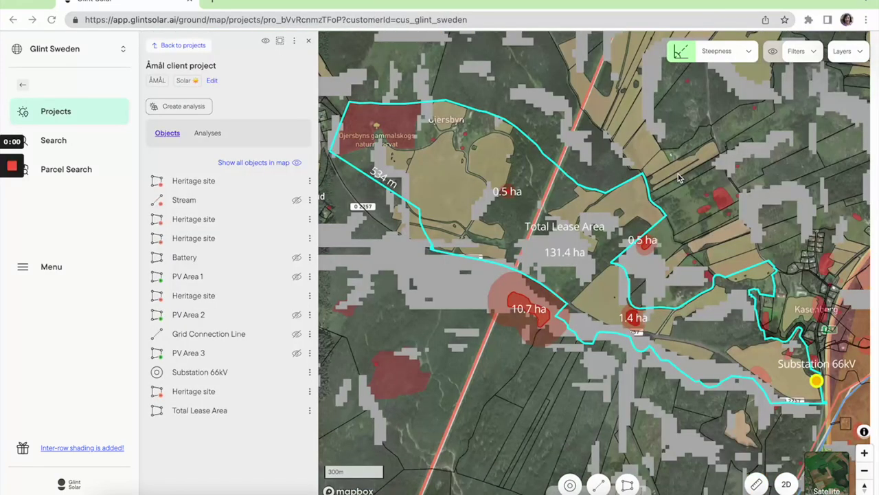
# Copy the 400 kV grid line into the project as an Exclude line with a 30 m buffer
pyautogui.click(572, 226)
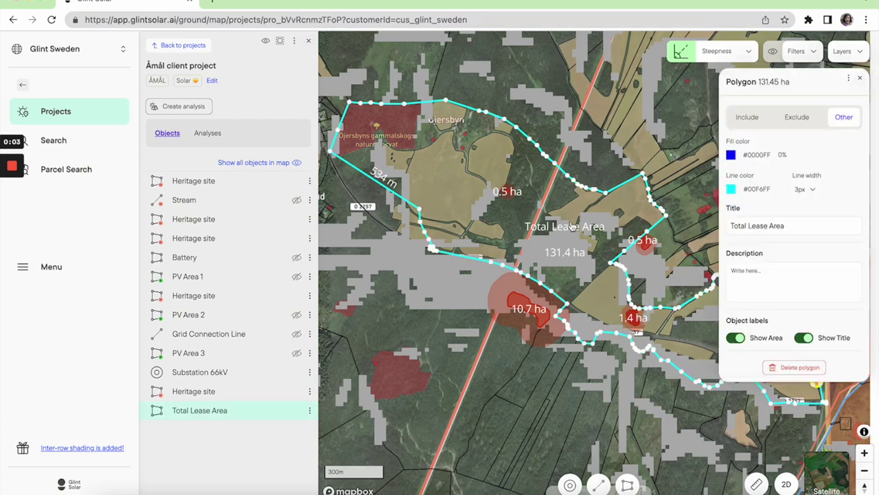
pyautogui.click(859, 80)
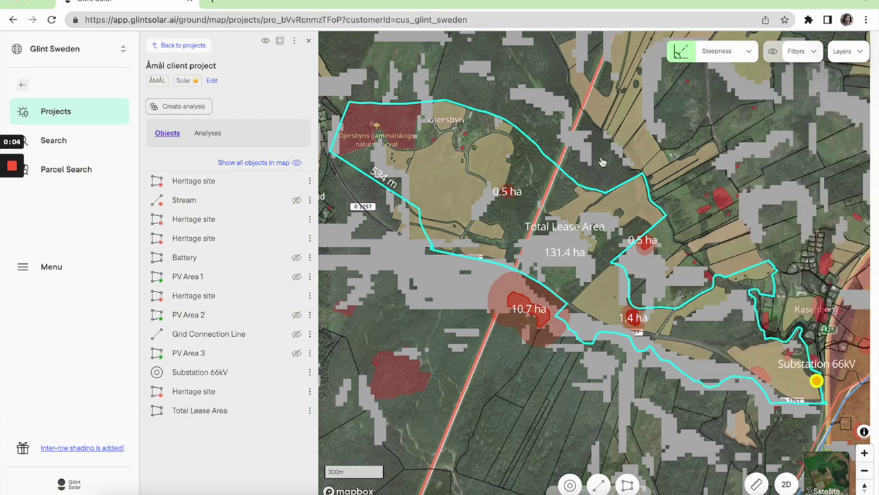
pyautogui.click(564, 160)
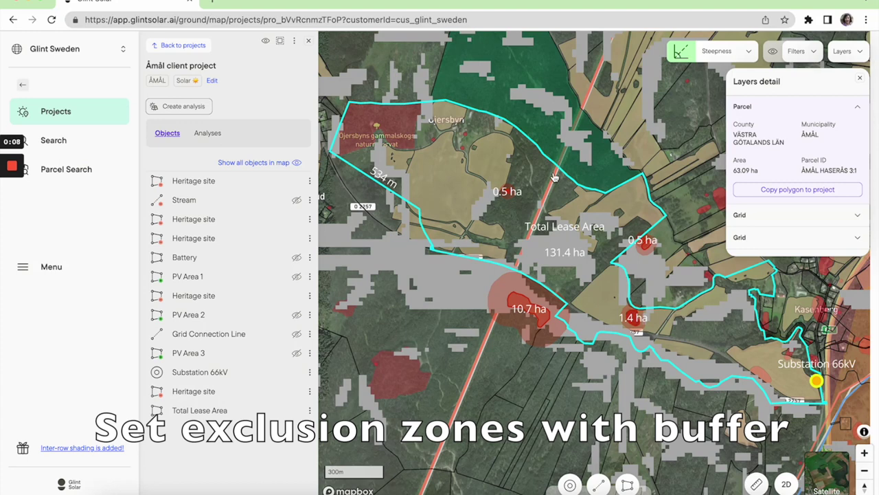
pyautogui.click(746, 216)
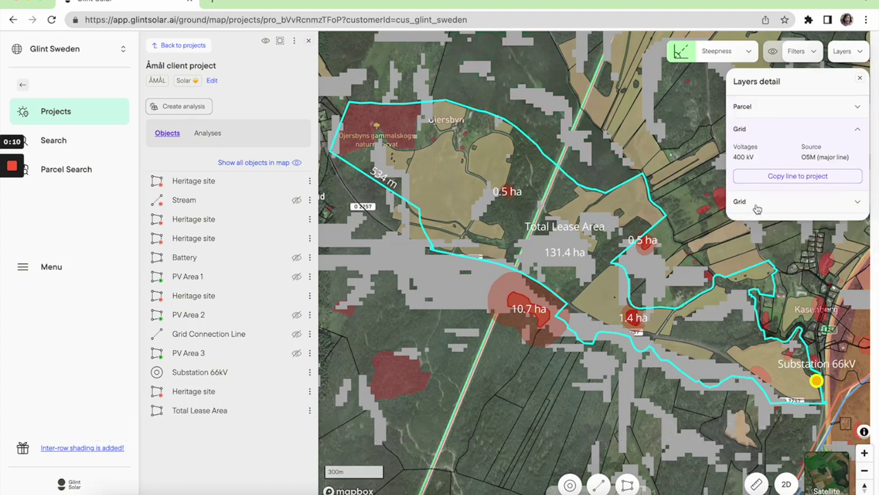
pyautogui.click(801, 177)
pyautogui.click(798, 120)
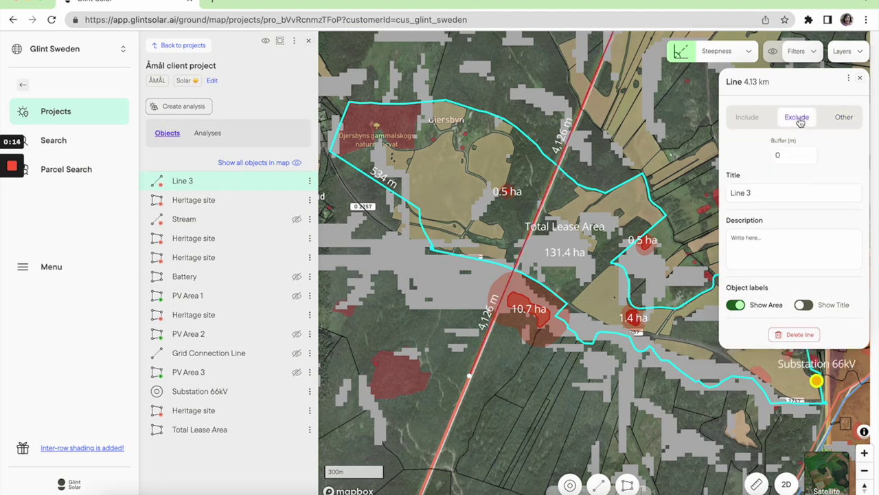
pyautogui.click(778, 158)
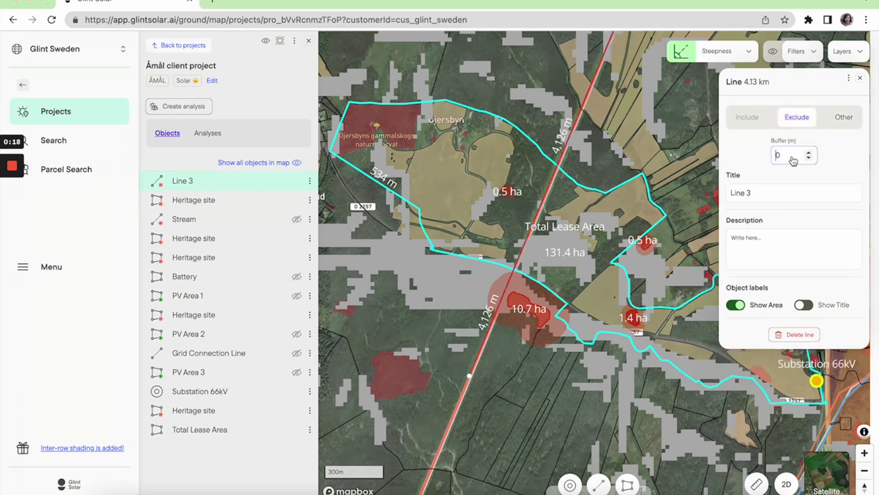
pyautogui.write('3')
pyautogui.click(860, 77)
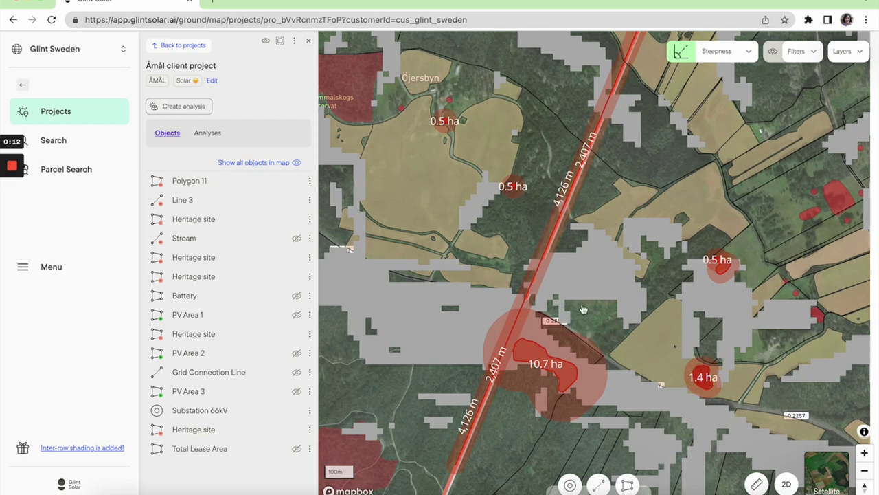
# Draw a four-corner exclusion polygon inside the Total Lease Area
pyautogui.click(629, 485)
pyautogui.click(484, 171)
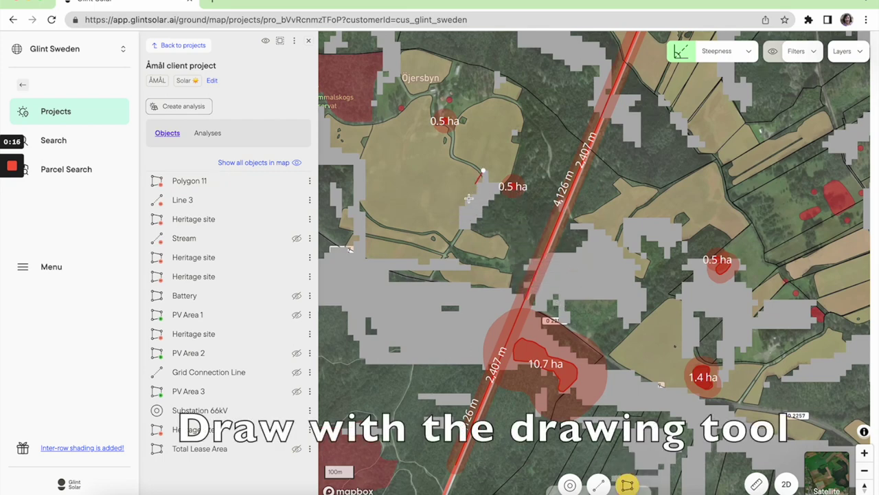
pyautogui.click(458, 210)
pyautogui.click(460, 231)
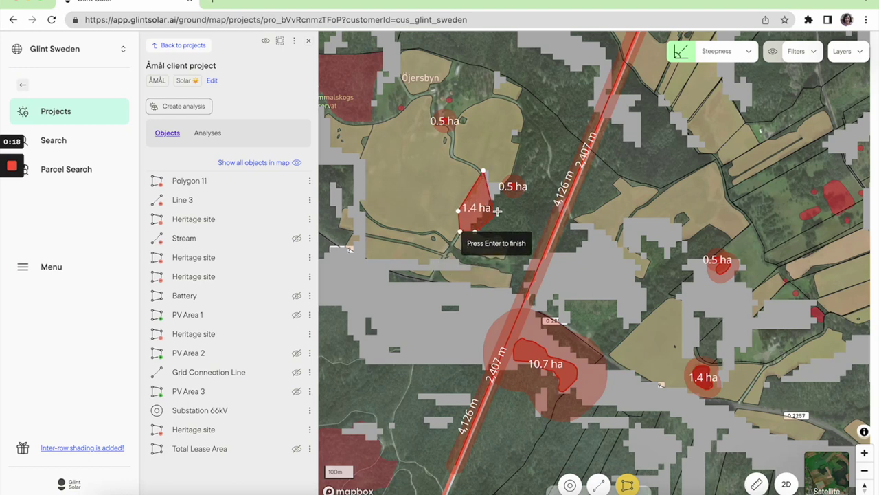
pyautogui.click(475, 231)
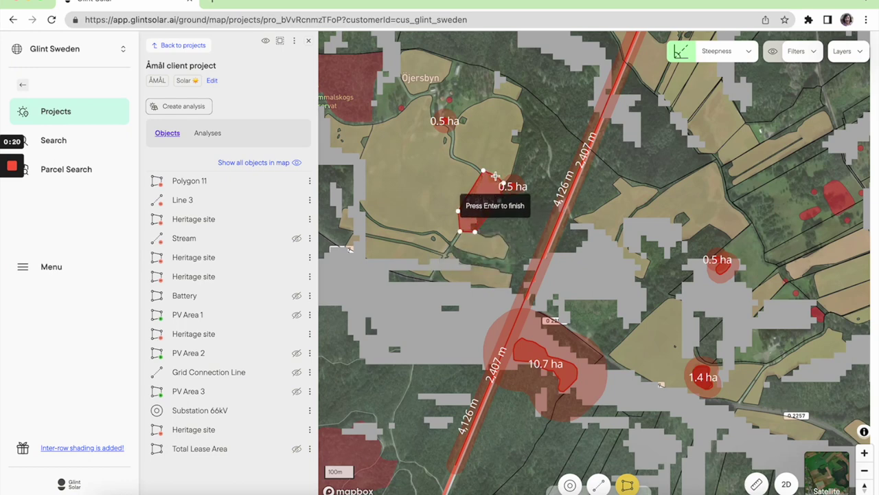
pyautogui.doubleClick(494, 176)
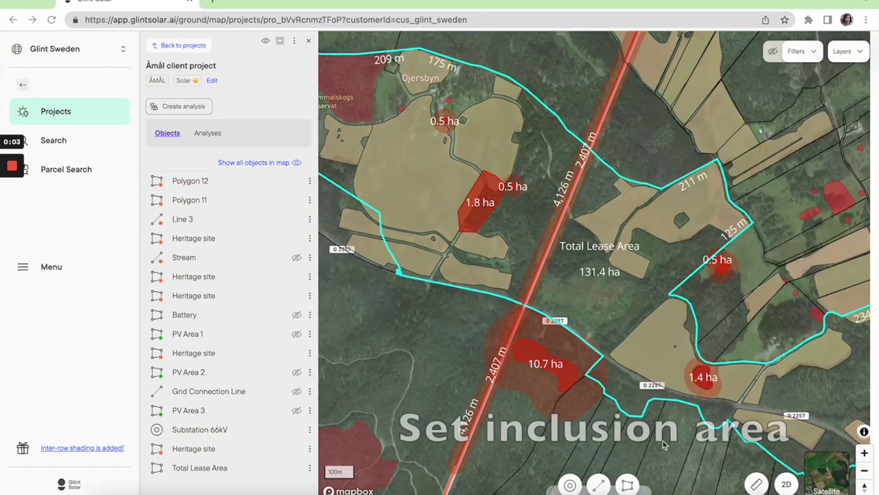
# Outline the blue inclusion area across the lease area's buildable ground
pyautogui.click(628, 486)
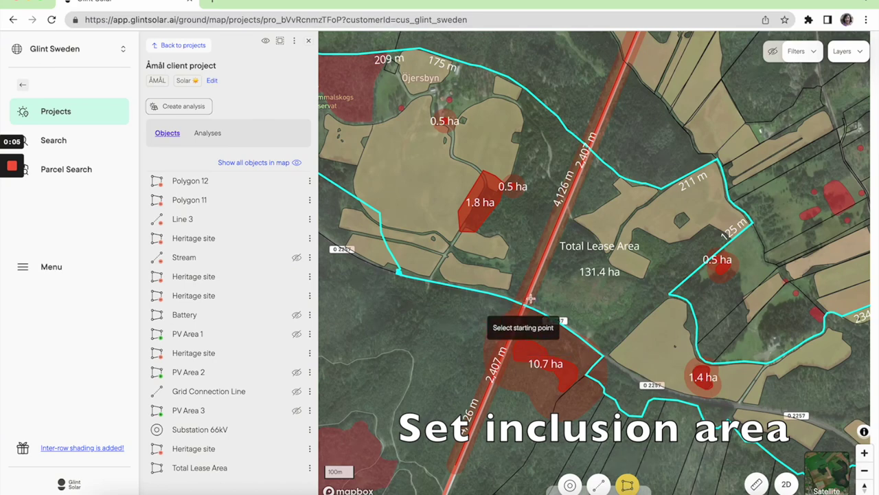
pyautogui.click(534, 302)
pyautogui.click(595, 163)
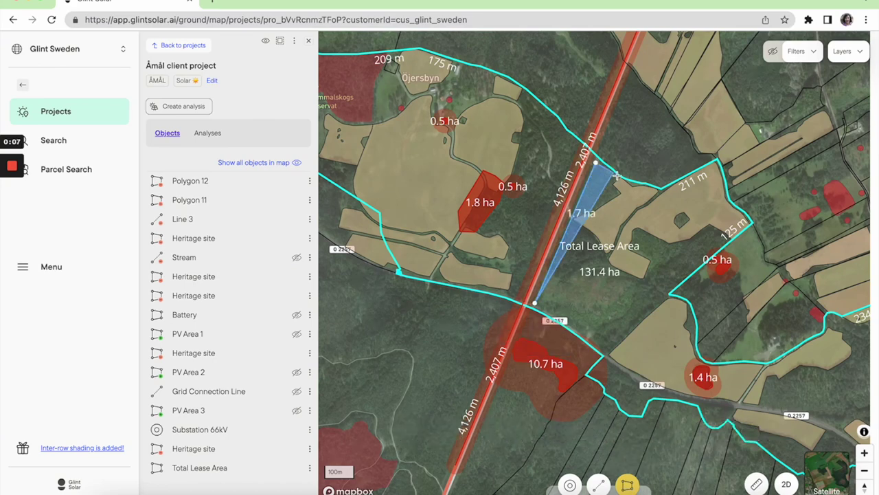
pyautogui.click(620, 181)
pyautogui.click(658, 194)
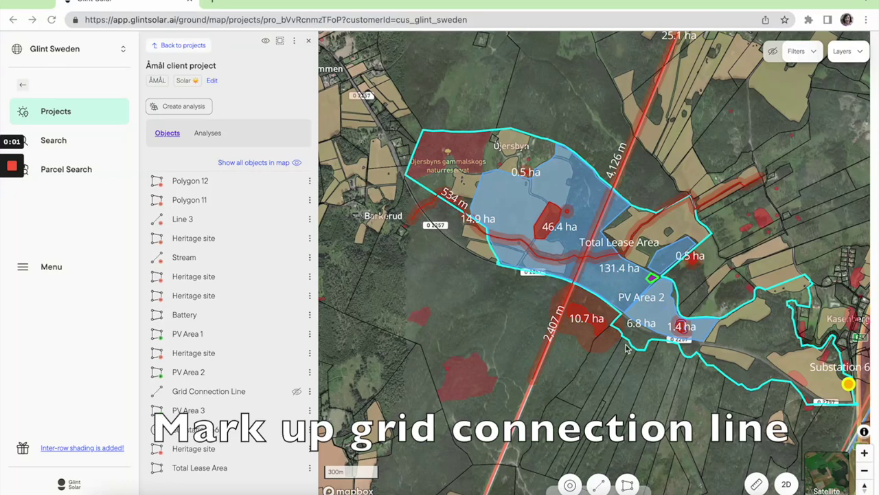
# Draw the 1,735 m line from PV Area 2 to Substation 66kV and flag it as a grid connection
pyautogui.click(599, 485)
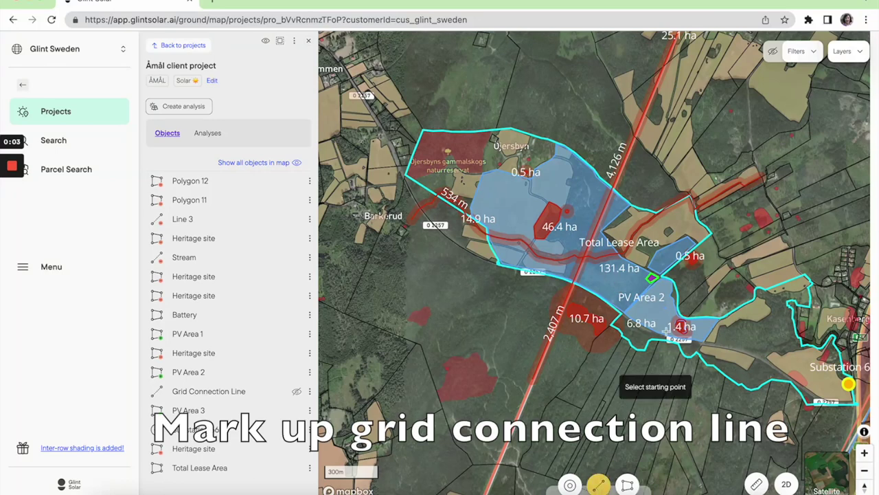
pyautogui.click(651, 279)
pyautogui.click(622, 313)
pyautogui.click(670, 340)
pyautogui.click(726, 347)
pyautogui.click(778, 368)
pyautogui.click(805, 391)
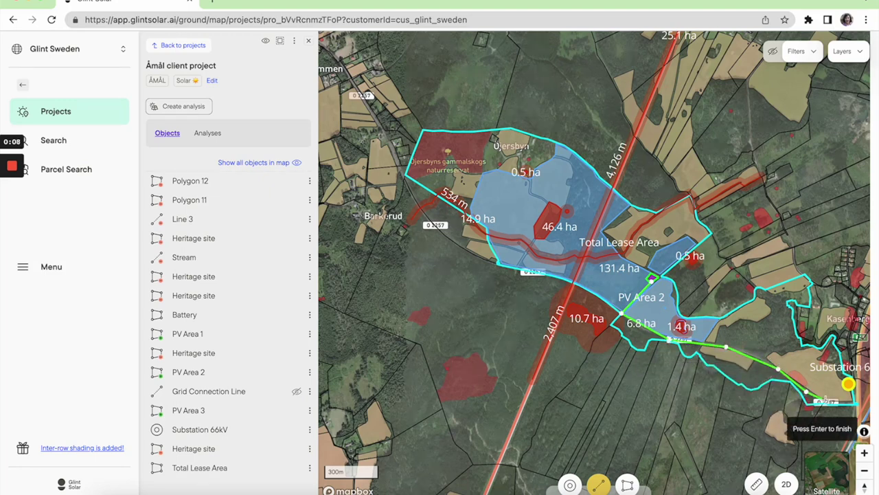
pyautogui.click(850, 384)
pyautogui.press('Return')
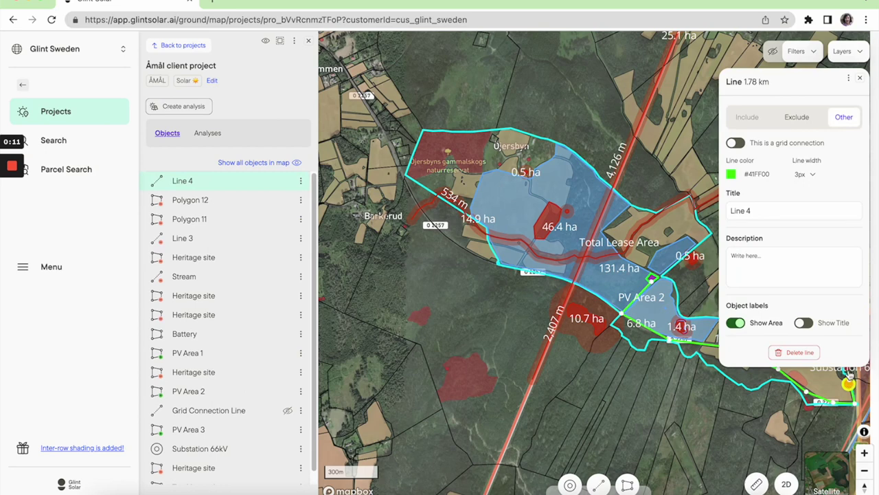
pyautogui.click(736, 143)
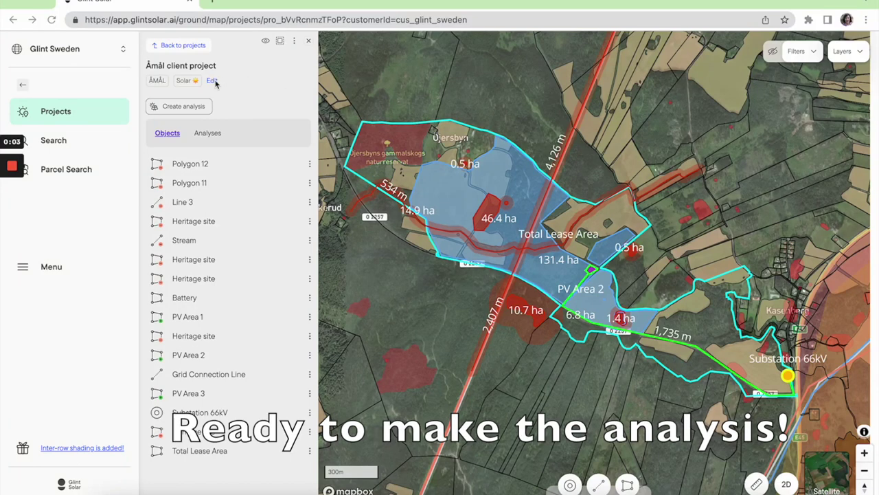
pyautogui.click(182, 109)
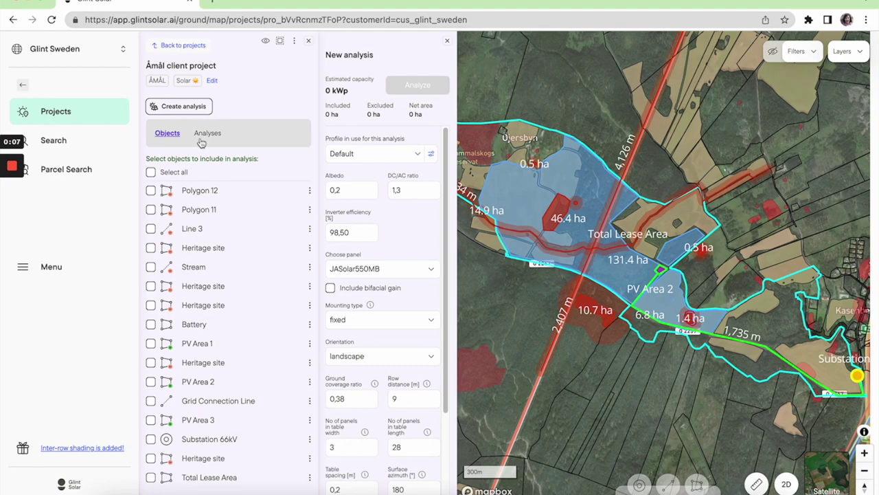
# Select all project objects for the new analysis and run Analyze
pyautogui.click(151, 173)
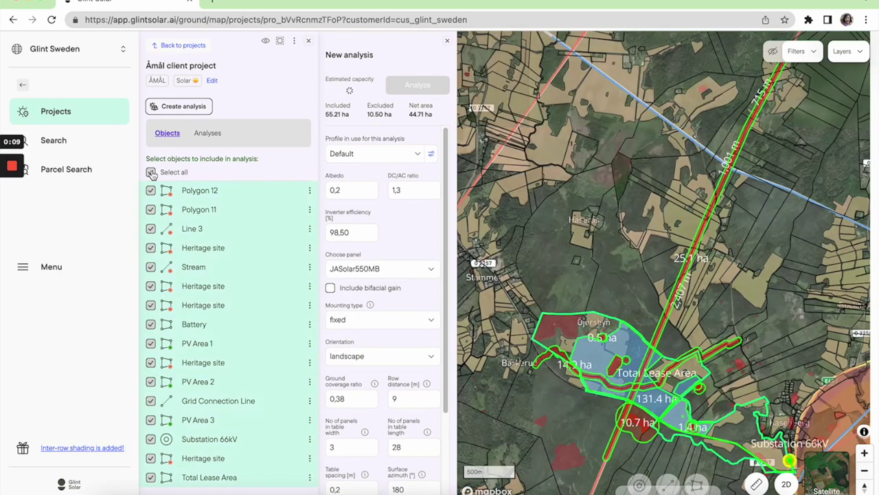
pyautogui.moveTo(540, 268); pyautogui.dragTo(520, 136)
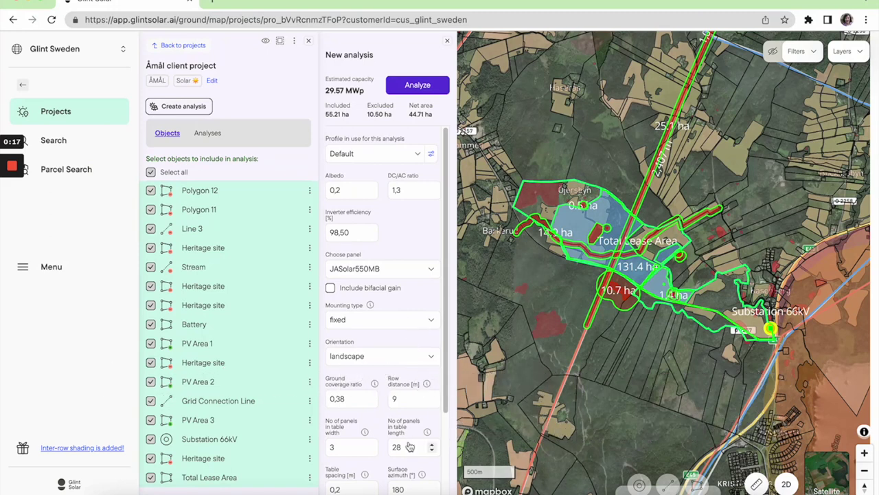
pyautogui.click(424, 85)
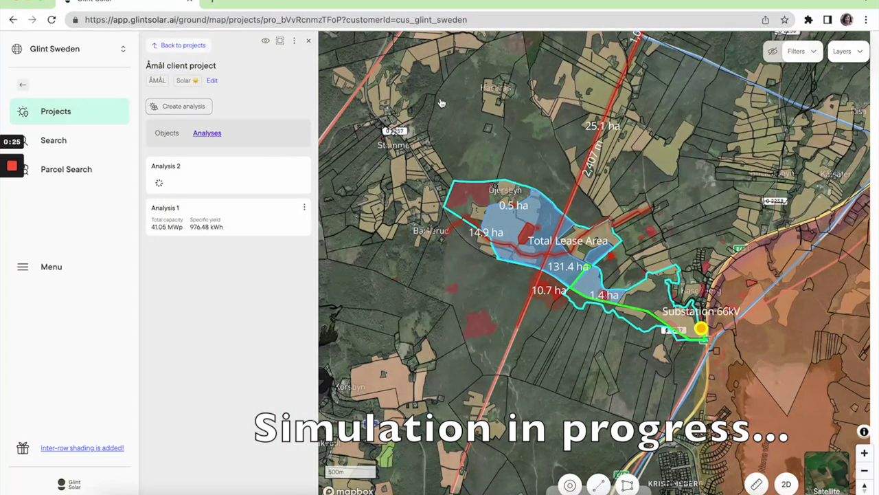
# Open the Analysis 1 report and activate its 3-D site visualization of the panel rows
pyautogui.click(274, 228)
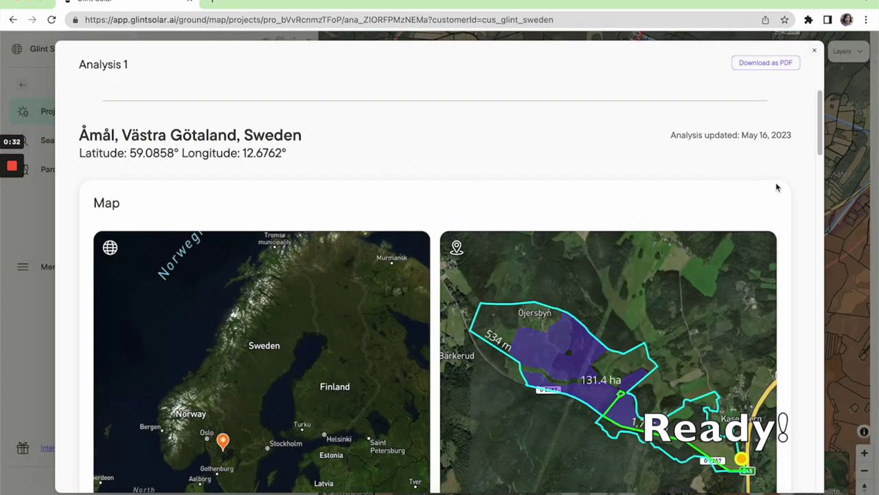
pyautogui.scroll(-1, 802, 202)
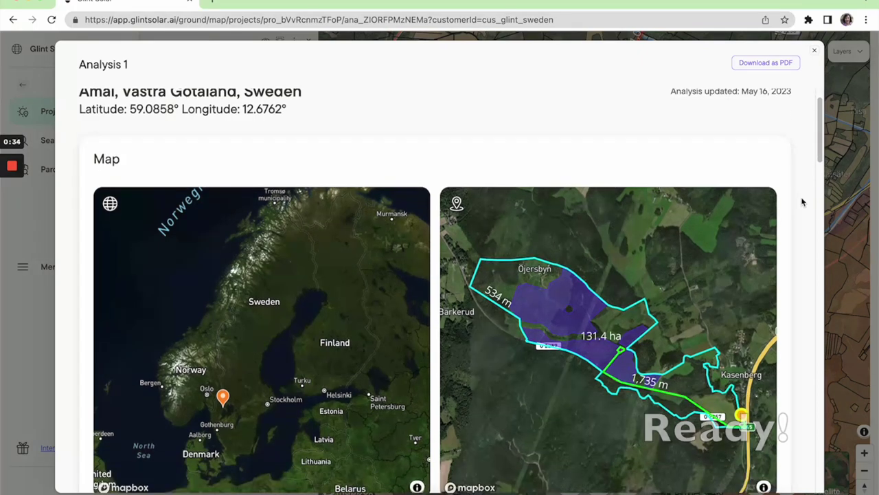
pyautogui.scroll(-1, 802, 202)
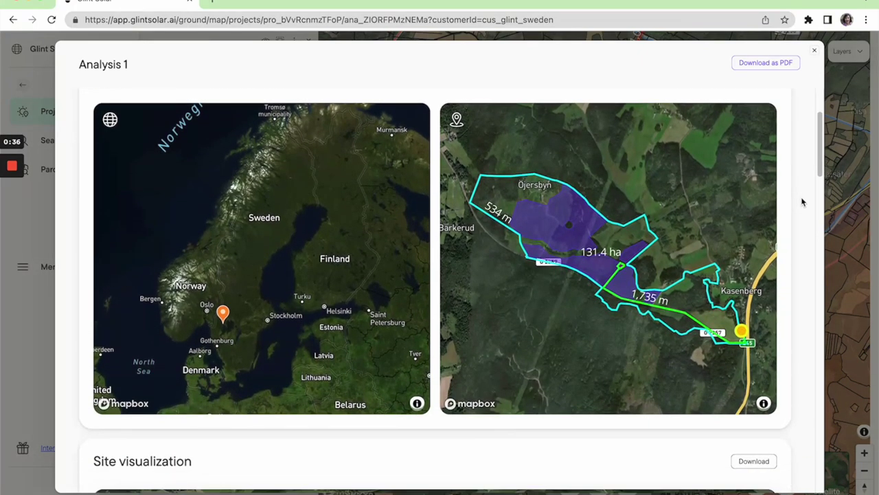
pyautogui.scroll(-1, 802, 201)
pyautogui.scroll(-2, 802, 201)
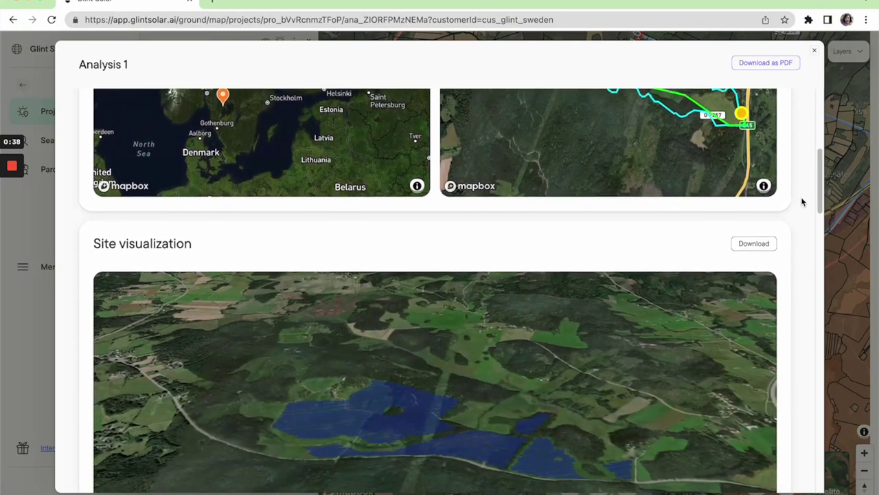
pyautogui.scroll(-2, 802, 201)
pyautogui.click(441, 296)
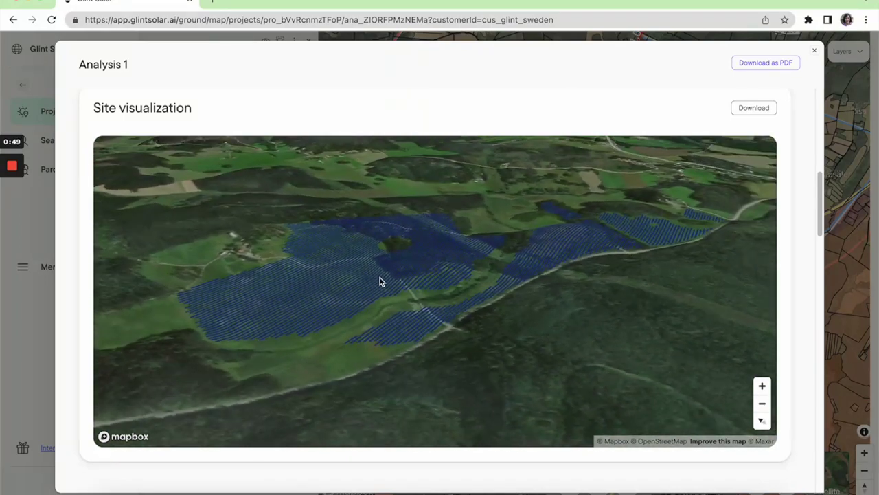
# Review the Analysis 1 report sections, download it as a PDF, and close it
pyautogui.scroll(-6, 795, 219)
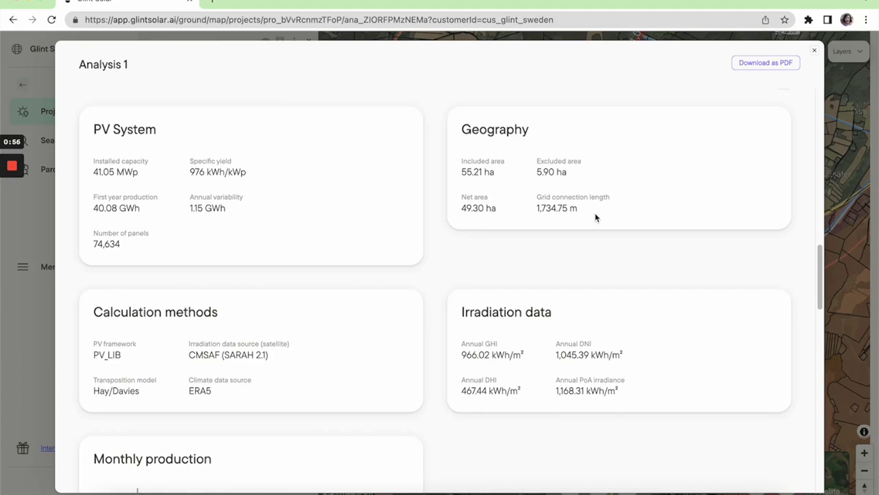
pyautogui.scroll(-2, 653, 228)
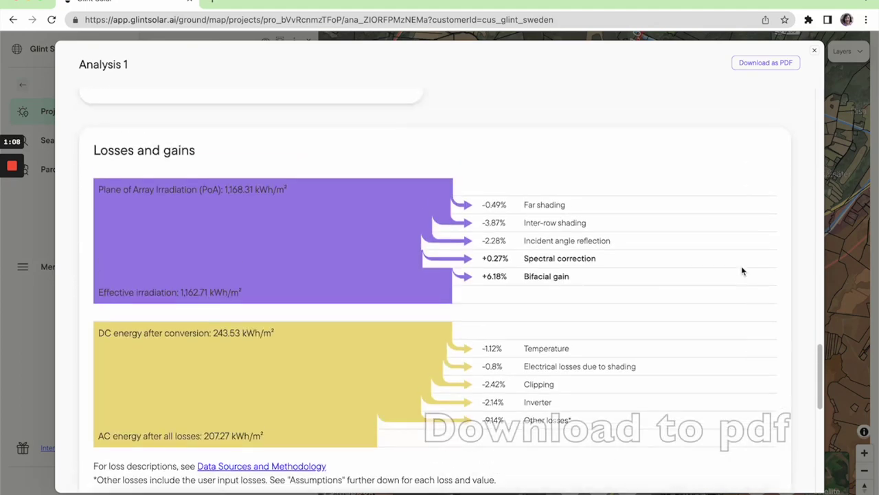
pyautogui.scroll(15, 742, 269)
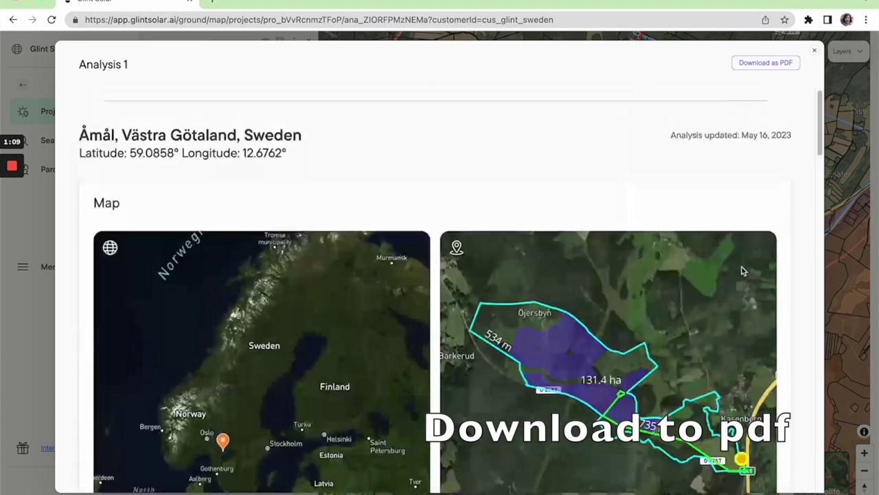
pyautogui.click(779, 64)
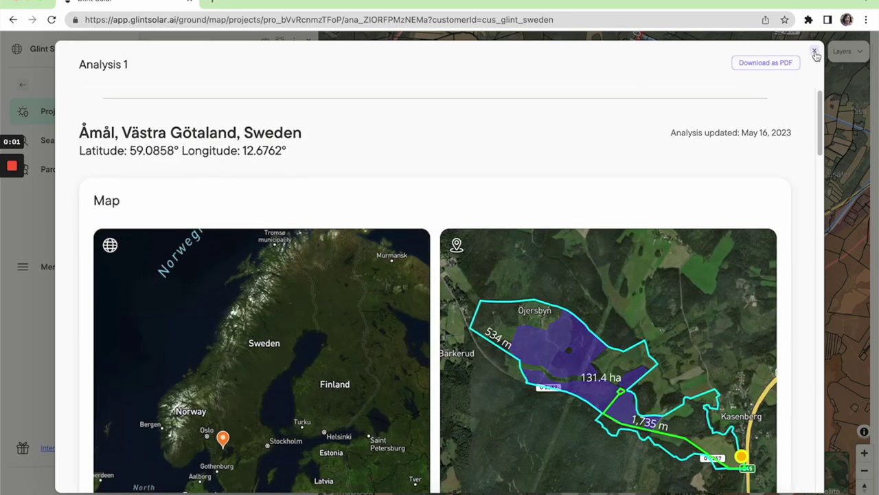
pyautogui.click(815, 53)
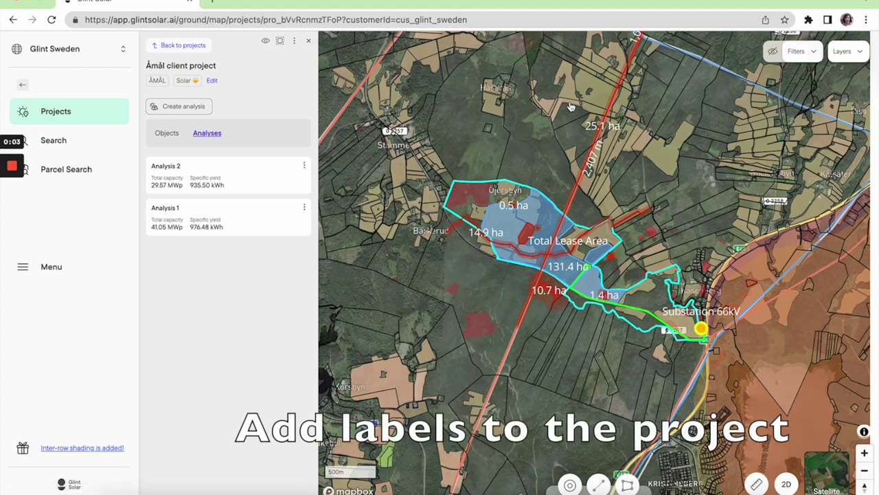
# Begin adding a 'Pros' (Prospecting) label to the Åmål client project, then return to the projects list
pyautogui.click(212, 82)
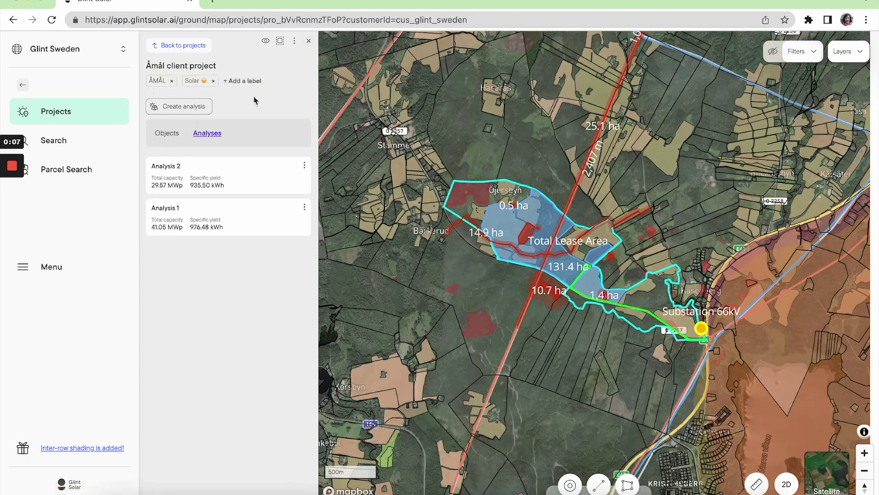
pyautogui.click(247, 81)
pyautogui.write('Pros')
pyautogui.click(202, 44)
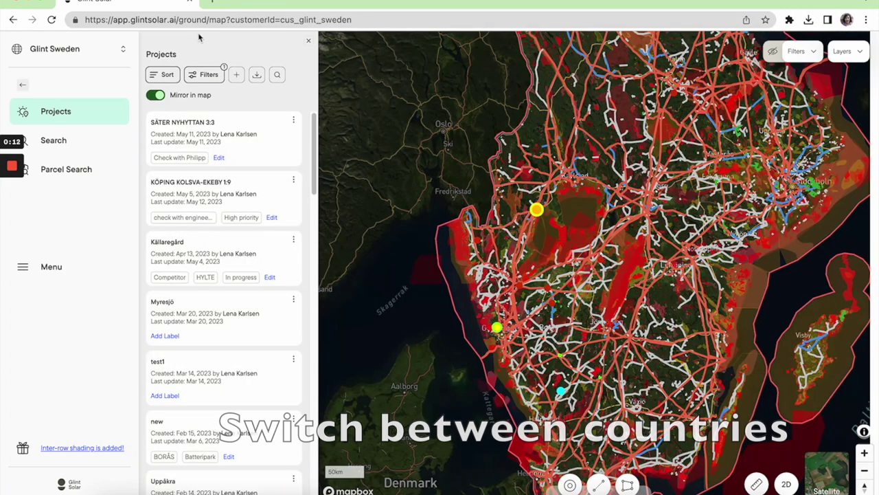
# Switch from the Glint Sweden workspace to Glint Global and zoom the map in on Europe's project markers
pyautogui.click(111, 54)
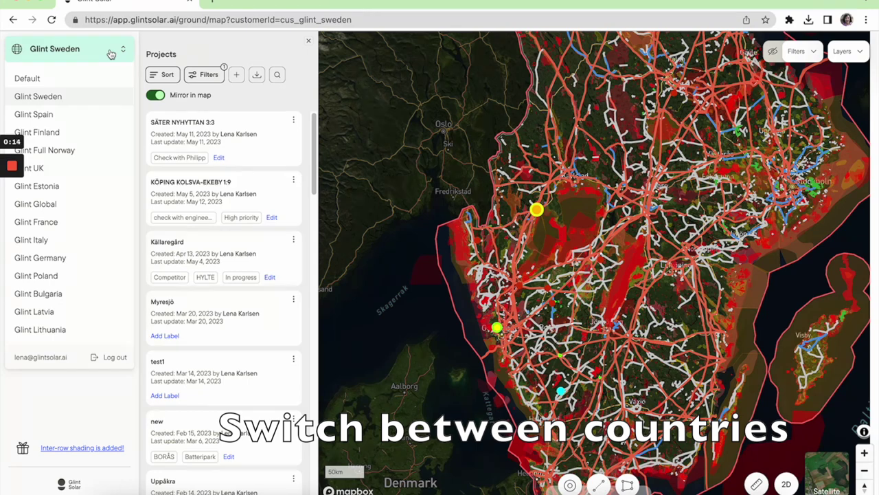
pyautogui.click(62, 204)
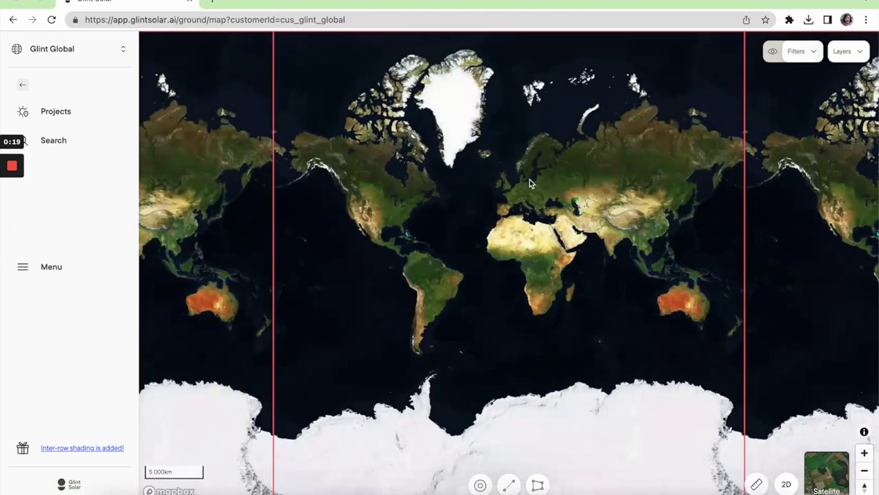
pyautogui.scroll(2, 530, 180)
pyautogui.scroll(1, 529, 179)
pyautogui.scroll(5, 511, 197)
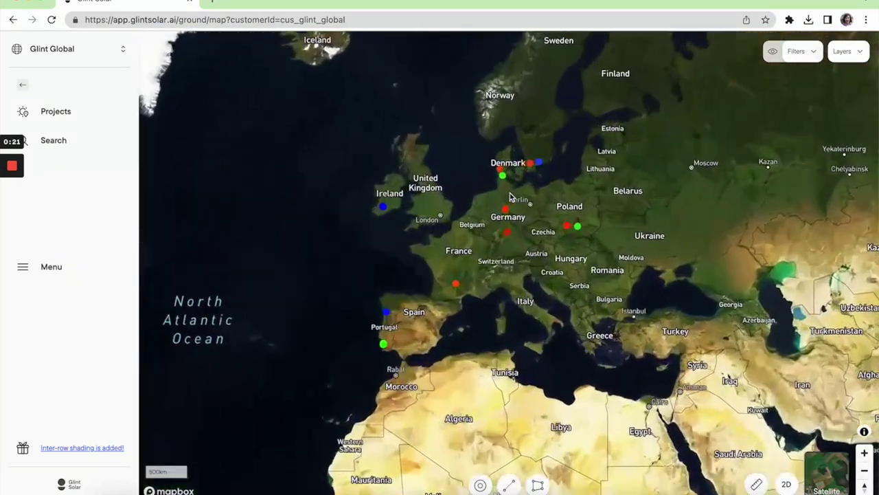